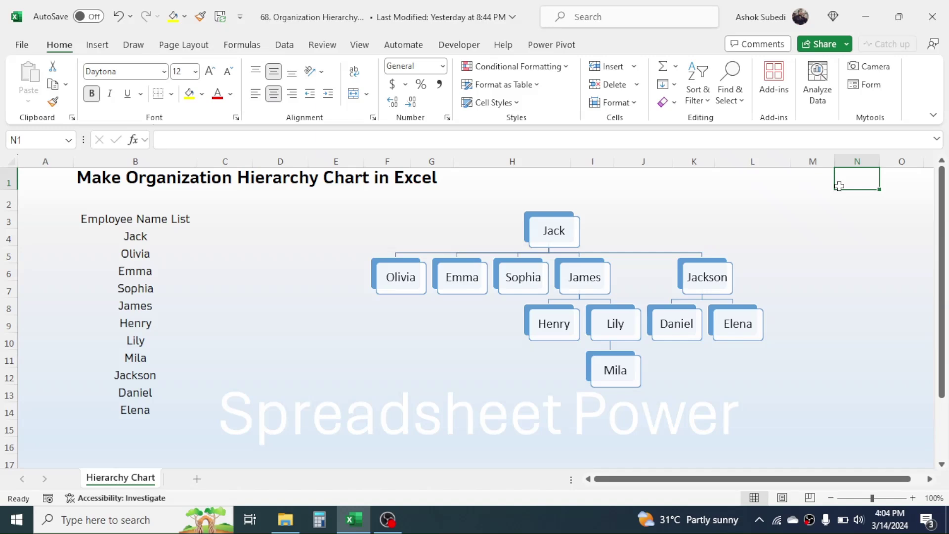
Delete the existing SmartArt org chart, leaving cell H3 selected beside the name list
left_click(776, 187)
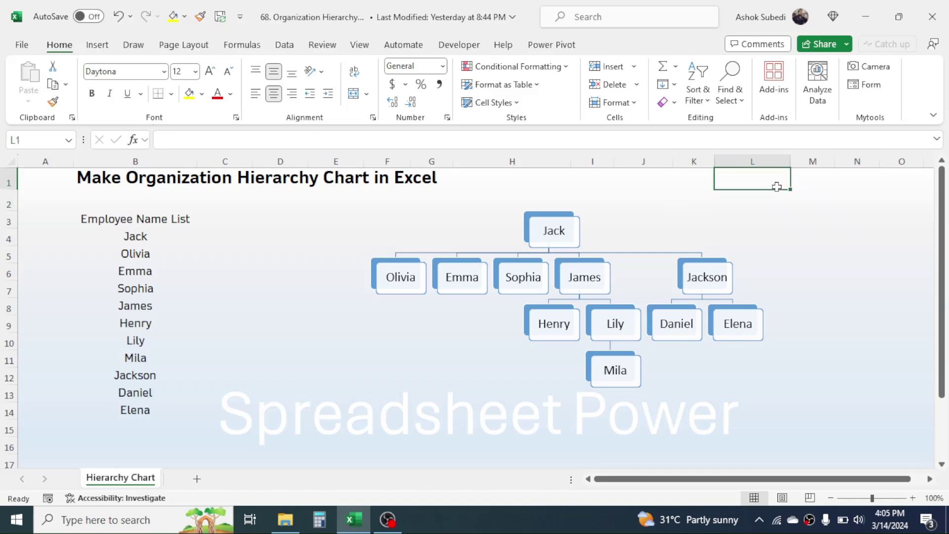
left_click(570, 220)
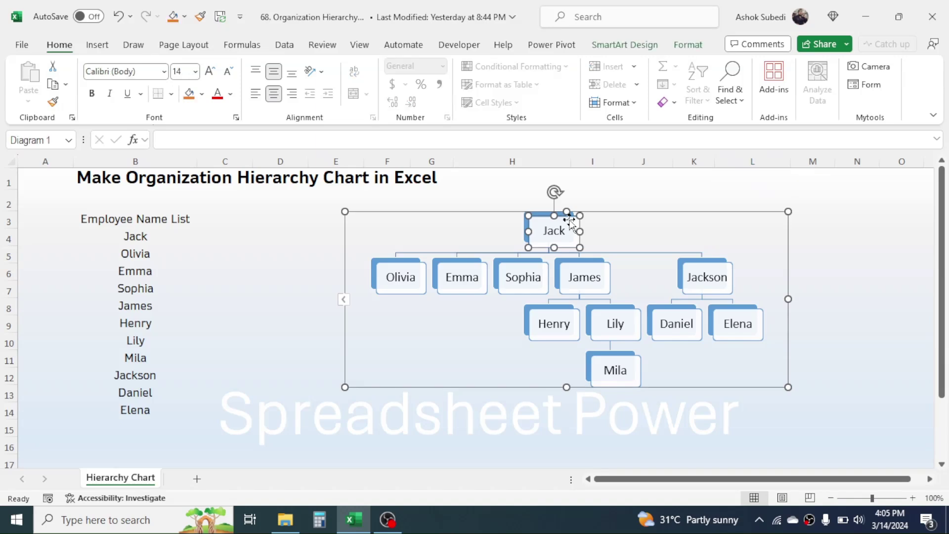
left_click(619, 212)
left_click_drag(620, 212, 635, 211)
key("Delete")
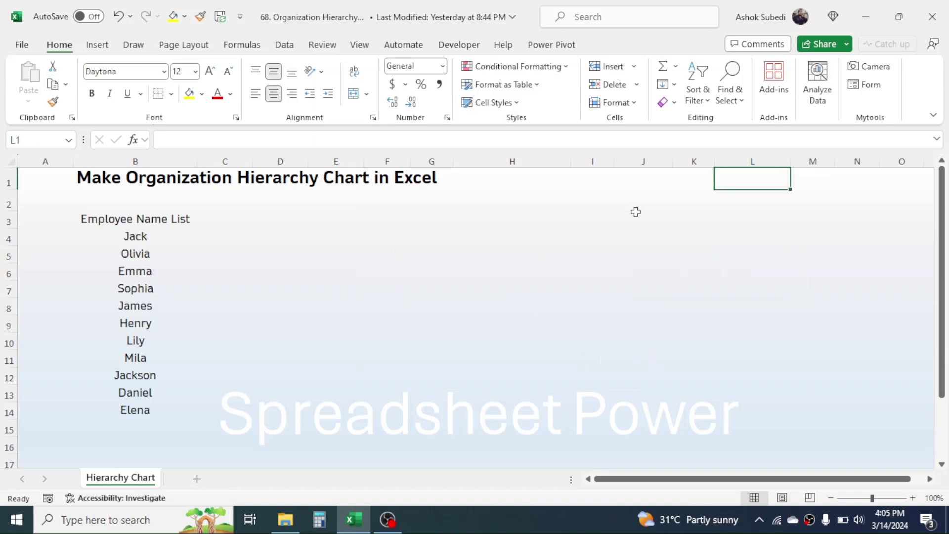
left_click(529, 220)
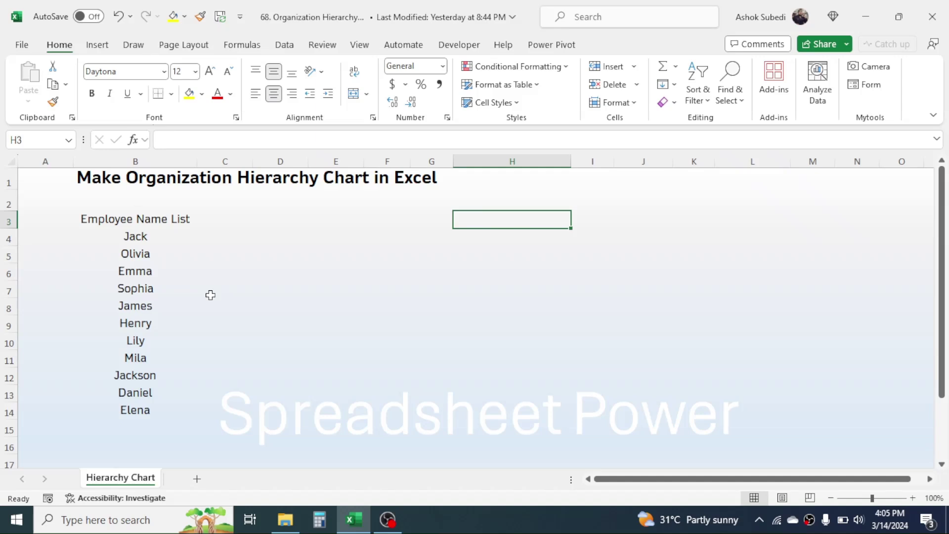
Copy names B4:B14 (Jack to Elena) and insert a blank Hierarchy SmartArt graphic
left_click_drag(135, 237, 129, 414)
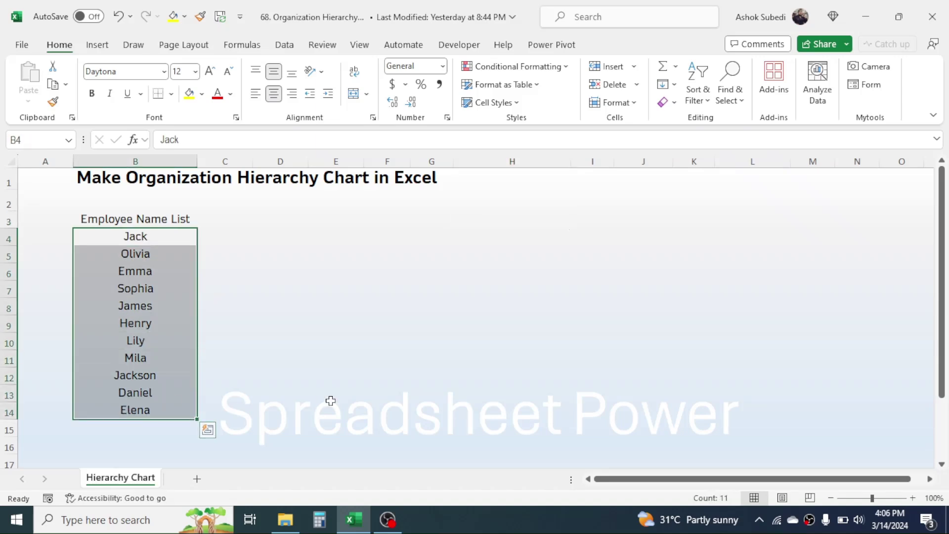
key("ctrl+c")
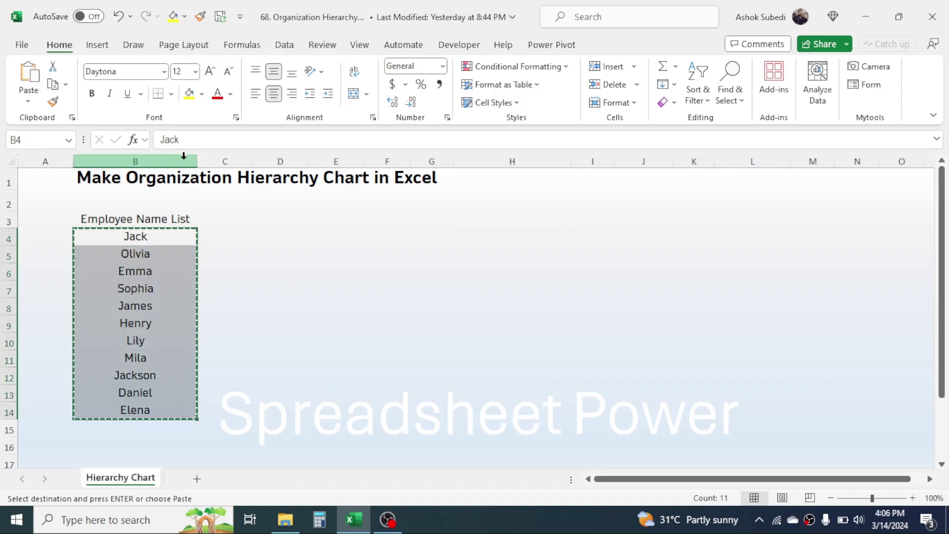
left_click(108, 45)
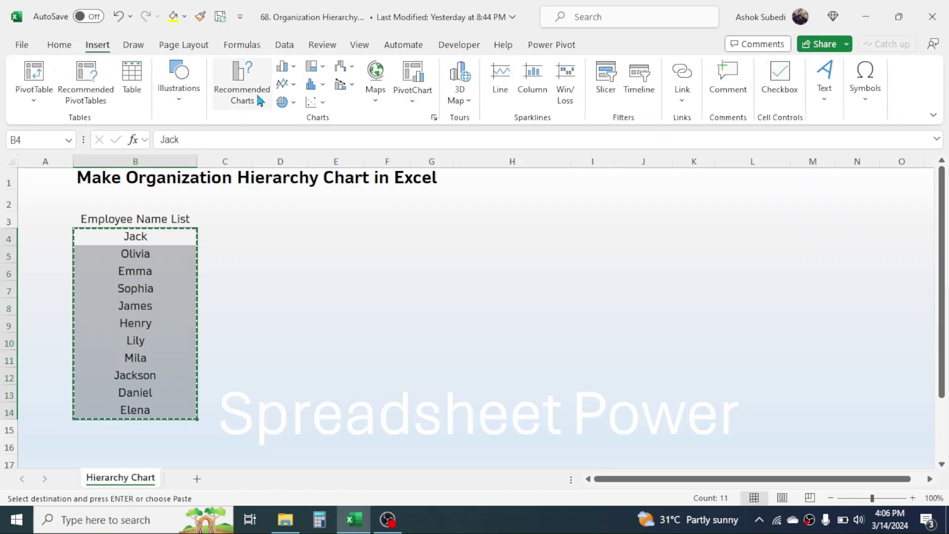
left_click(187, 106)
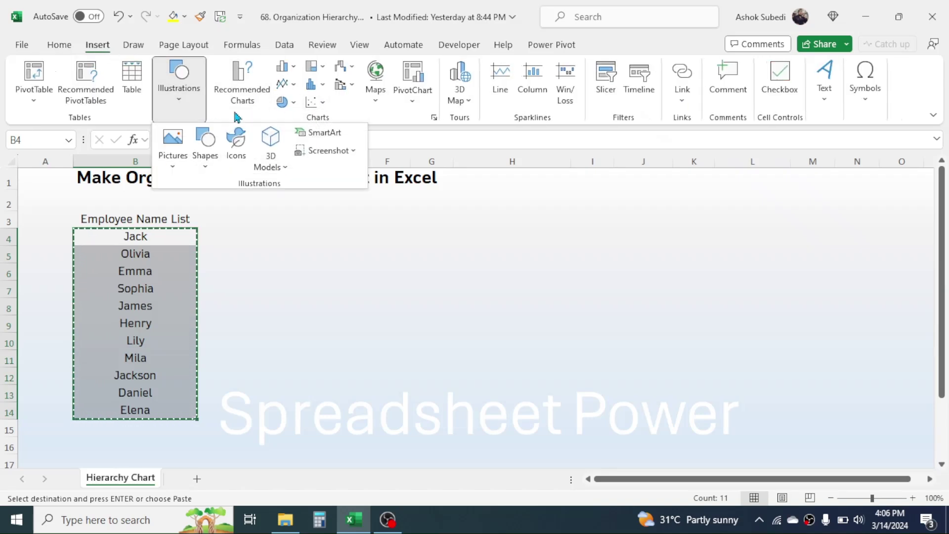
left_click(318, 132)
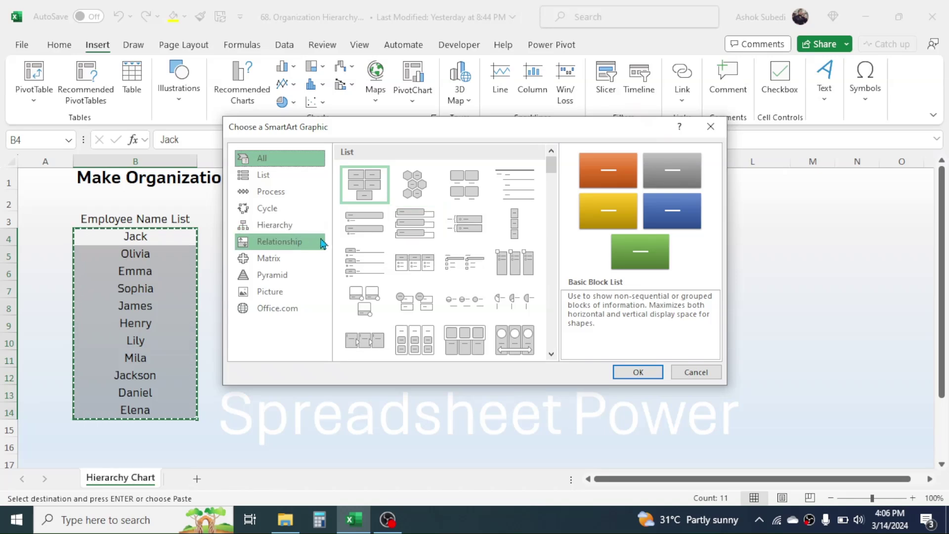
left_click(284, 227)
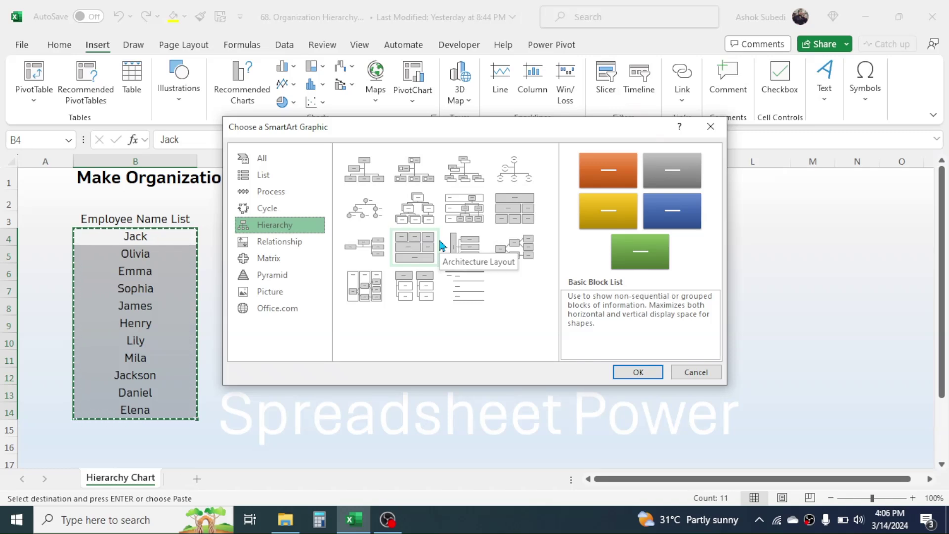
left_click(424, 206)
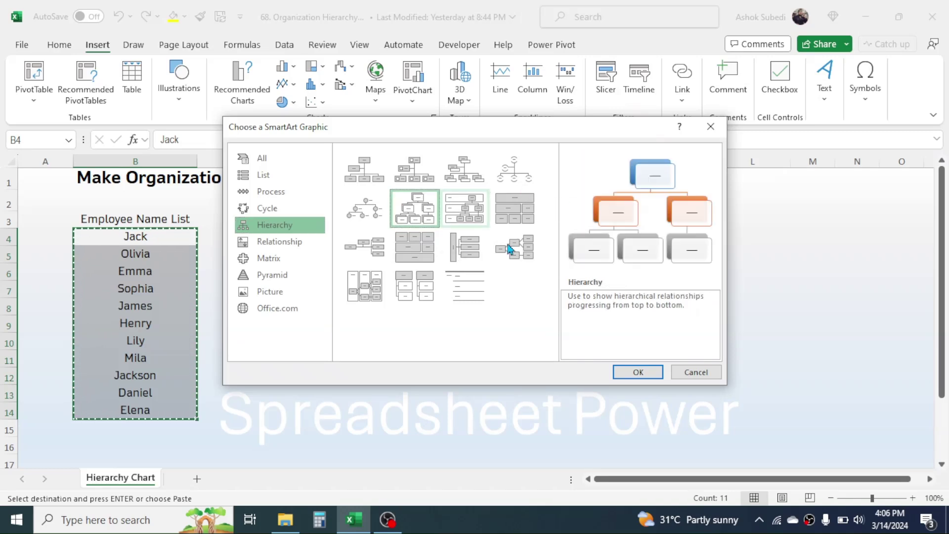
left_click(639, 372)
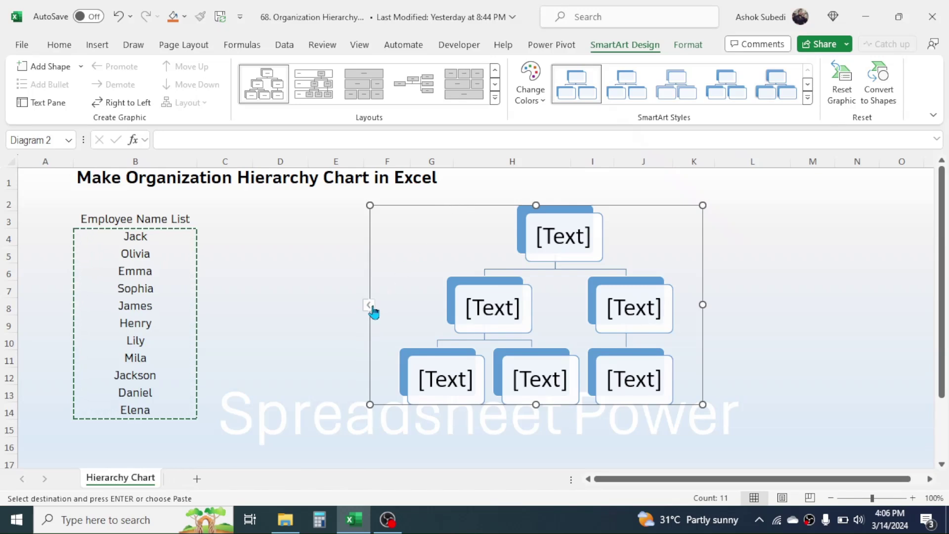
Replace the placeholder bullets in the Text Pane with the eleven pasted names
left_click(369, 305)
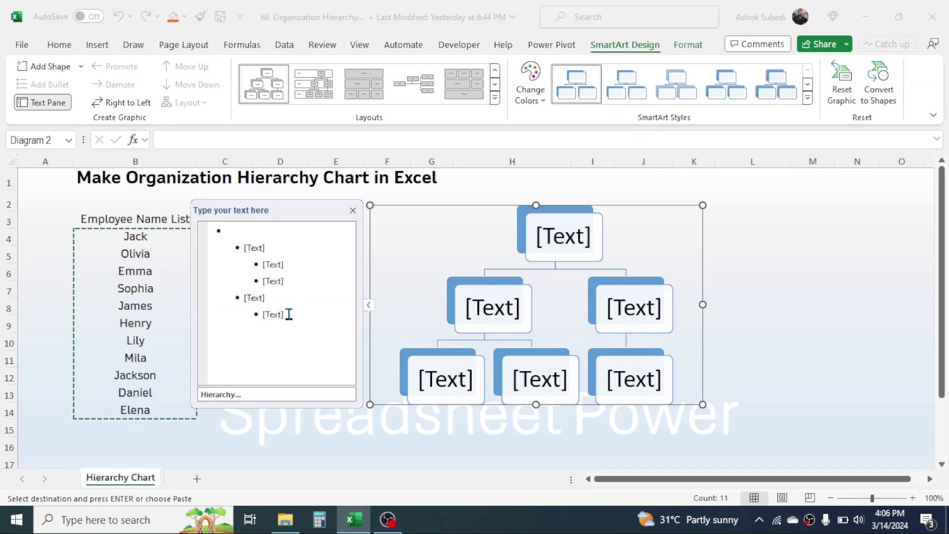
left_click_drag(290, 316, 218, 226)
key("Delete")
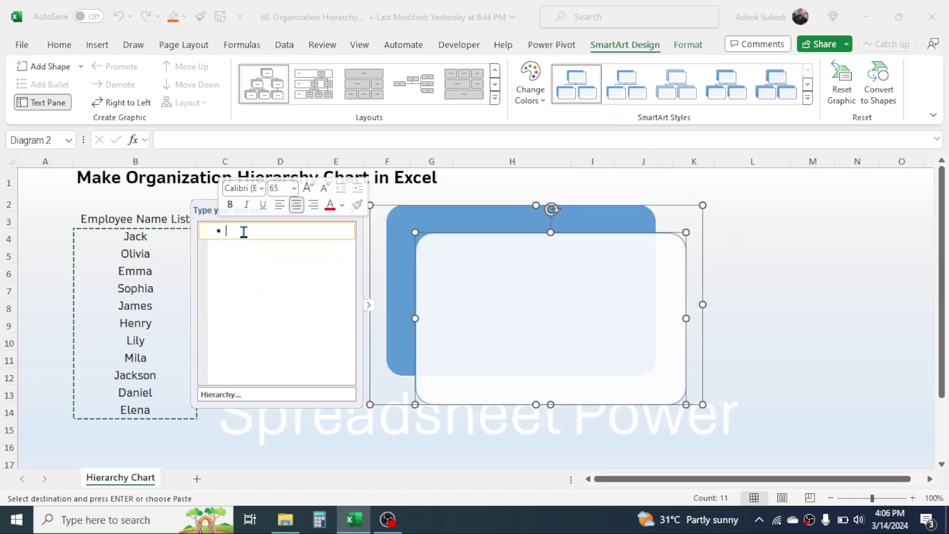
key("ctrl+v")
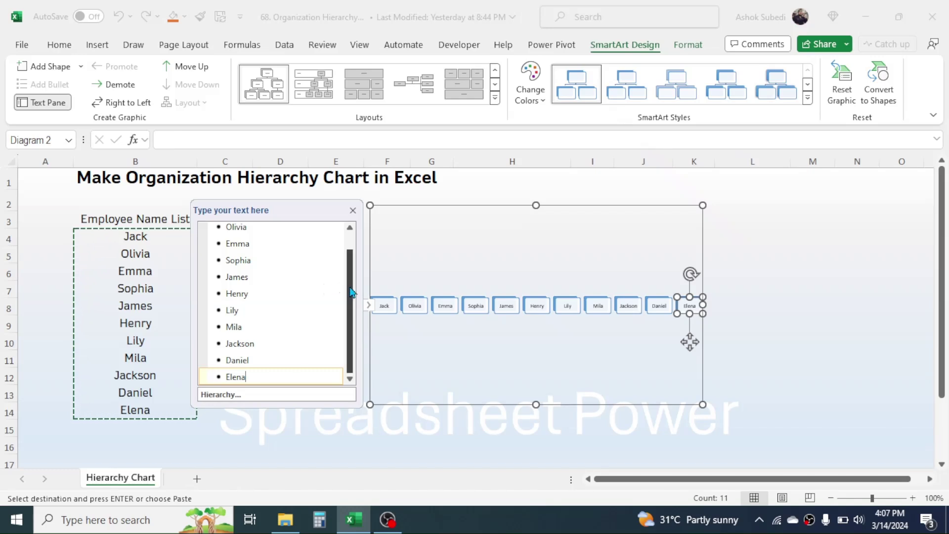
Demote Olivia through Elena one level so they sit below Jack
left_click_drag(352, 292, 352, 262)
left_click_drag(227, 248, 251, 407)
key("Tab")
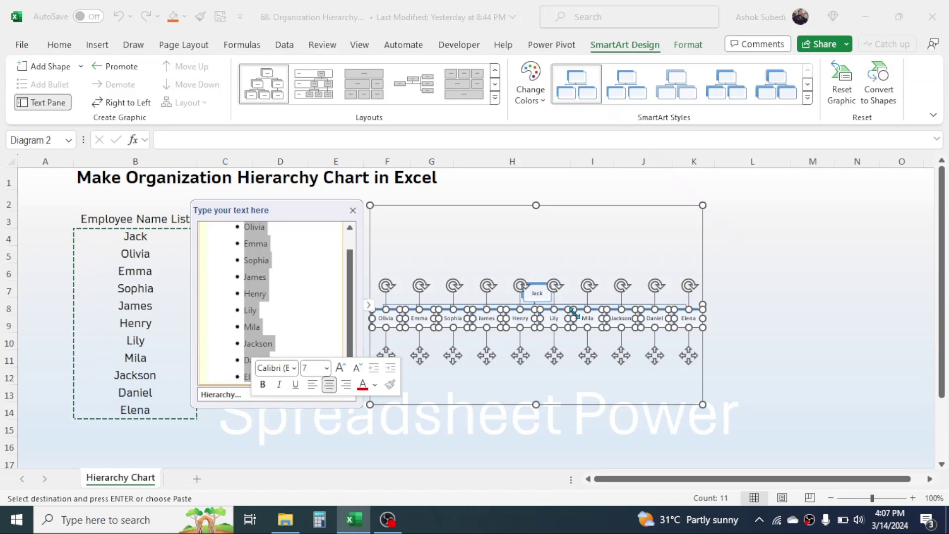
Demote Emma and Sophia so they report to Olivia
left_click(452, 309)
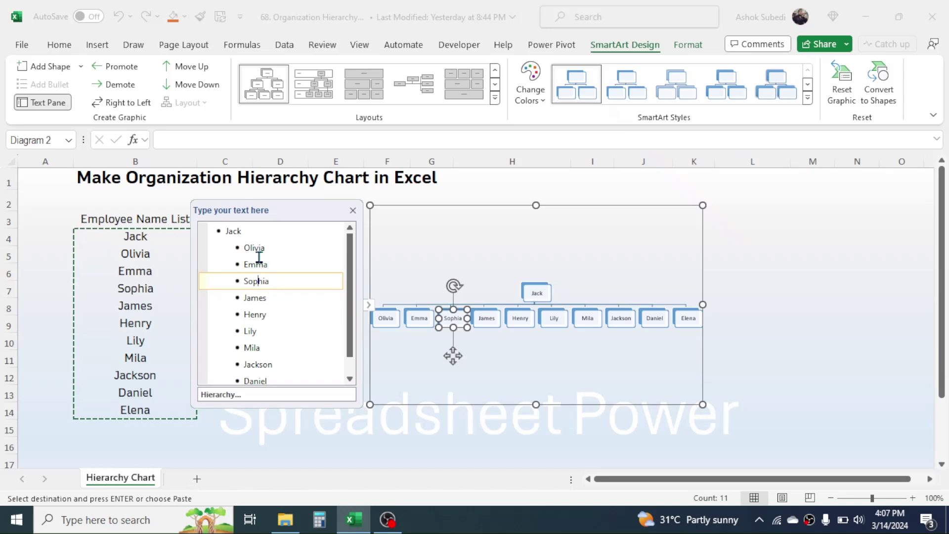
left_click_drag(243, 264, 278, 283)
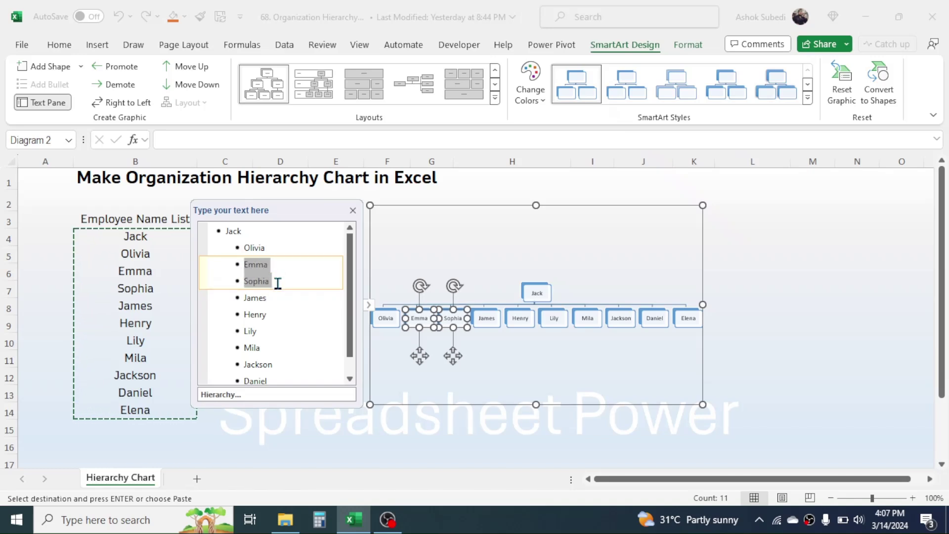
key("Tab")
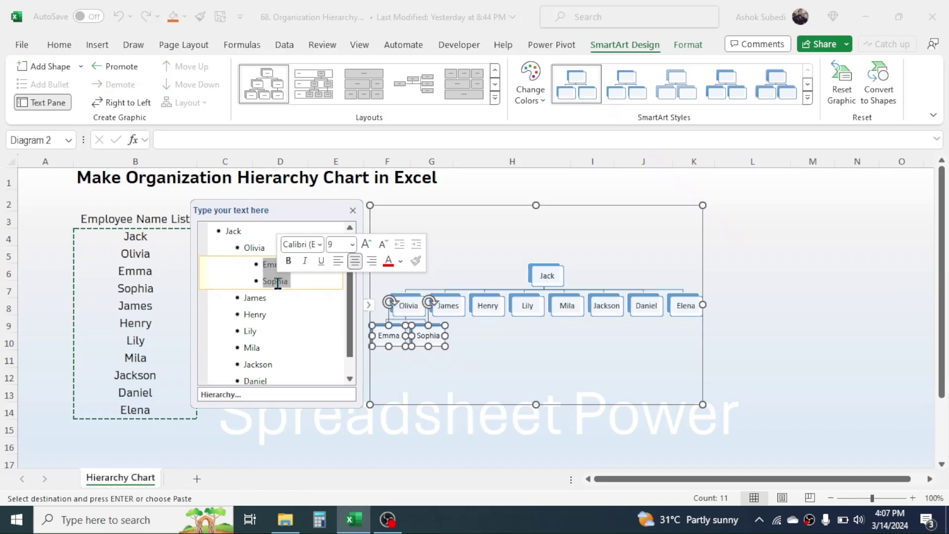
Demote Jackson under Mila, and Daniel and Elena under Jackson
scroll(354, 341, "down", 1)
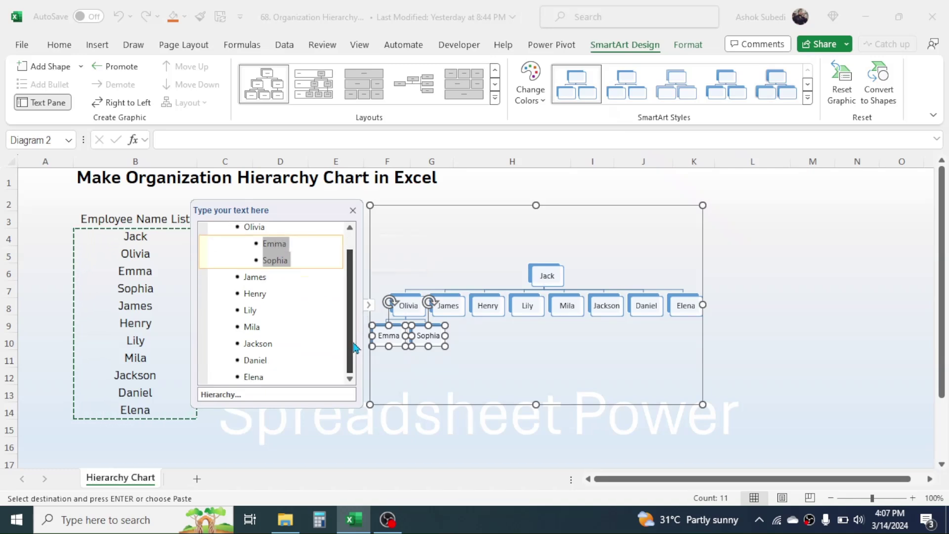
left_click_drag(244, 343, 286, 345)
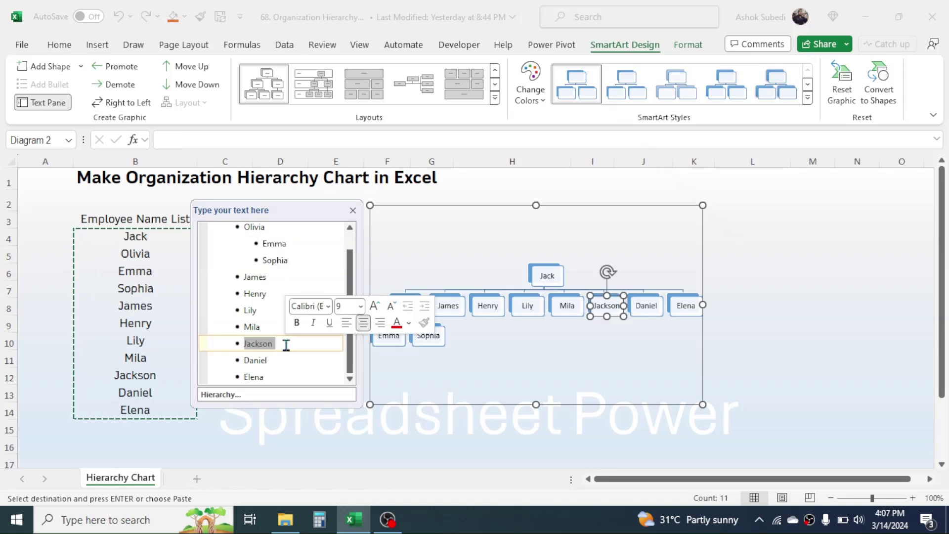
key("Tab")
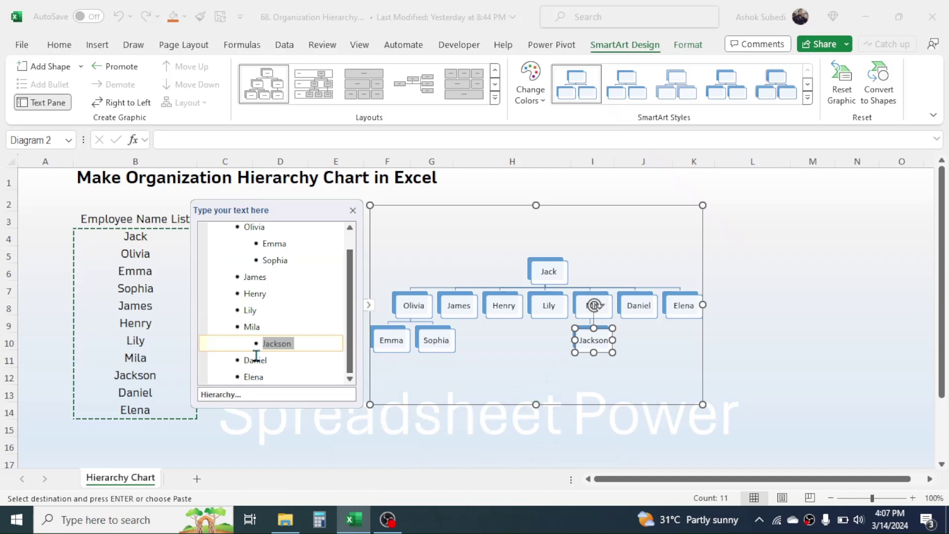
left_click_drag(244, 359, 275, 376)
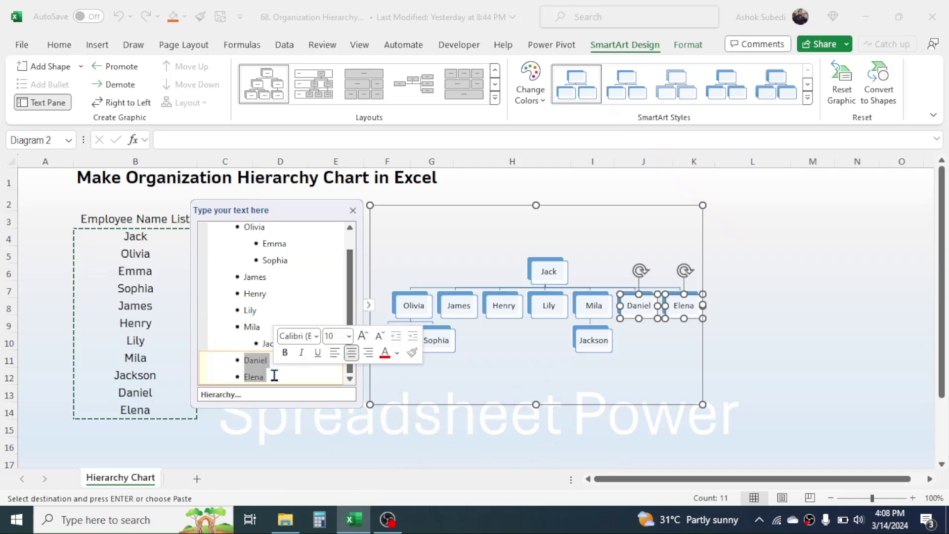
key("Tab")
key("Tab")
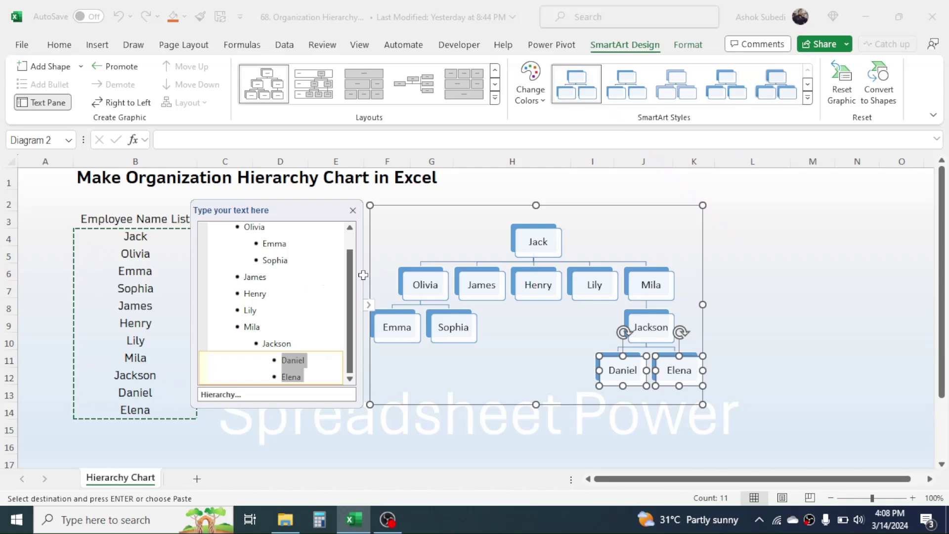
left_click_drag(351, 287, 353, 261)
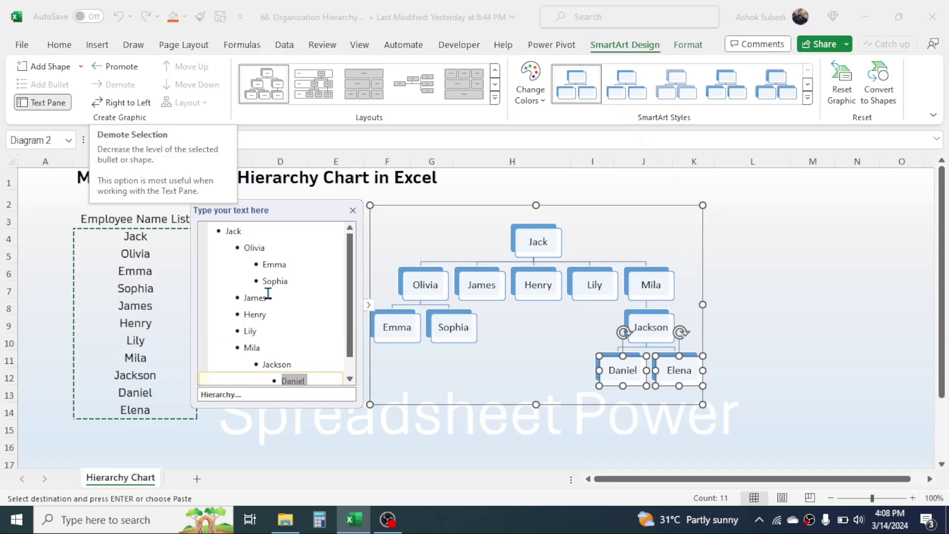
Demote Henry under James and promote Jackson to report directly to Jack
left_click(258, 332)
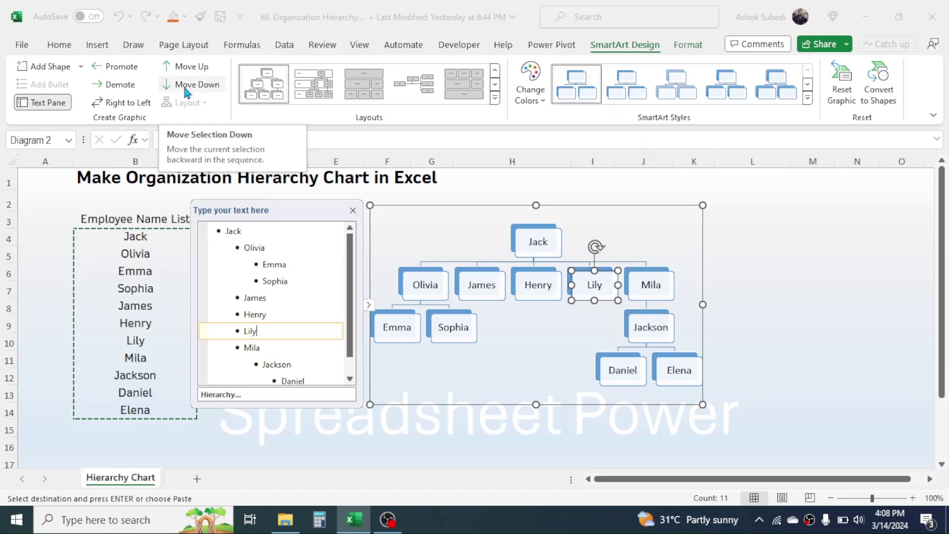
left_click(248, 314)
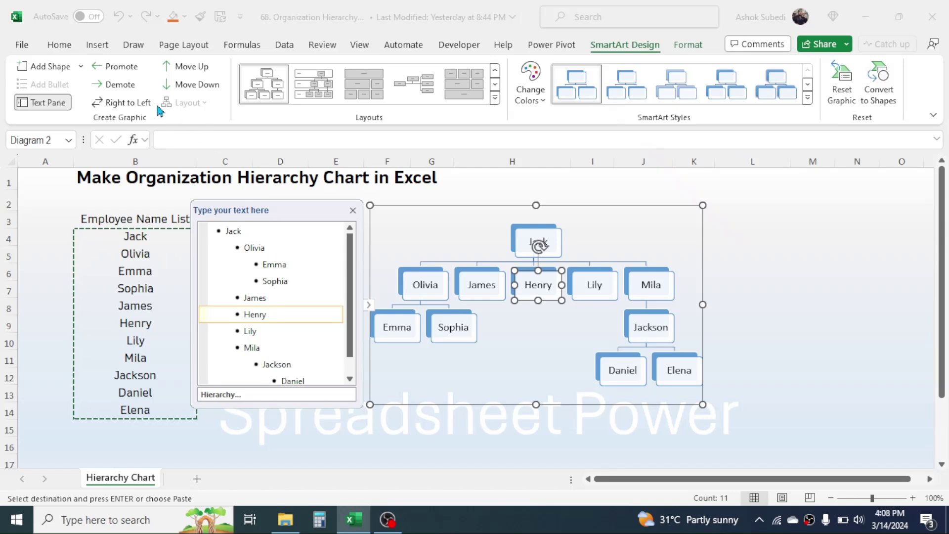
left_click(111, 85)
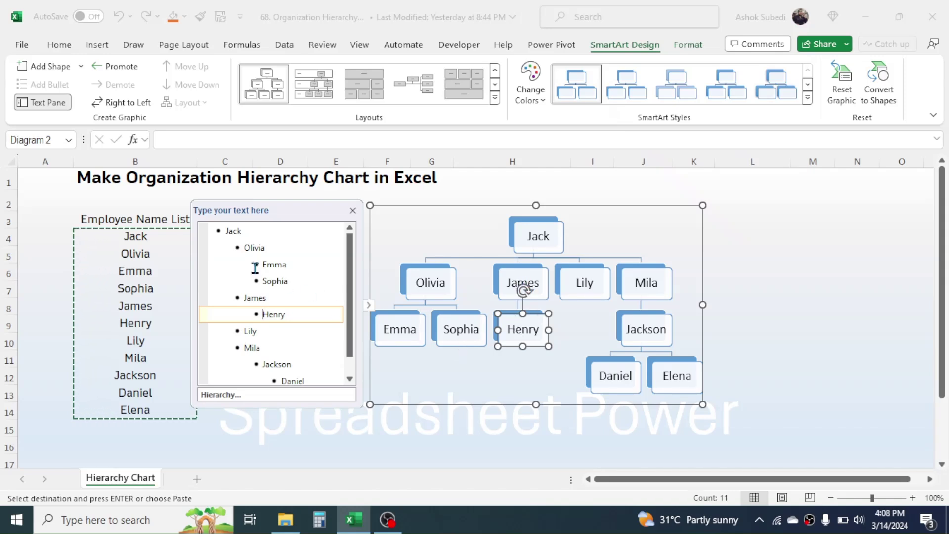
left_click(263, 364)
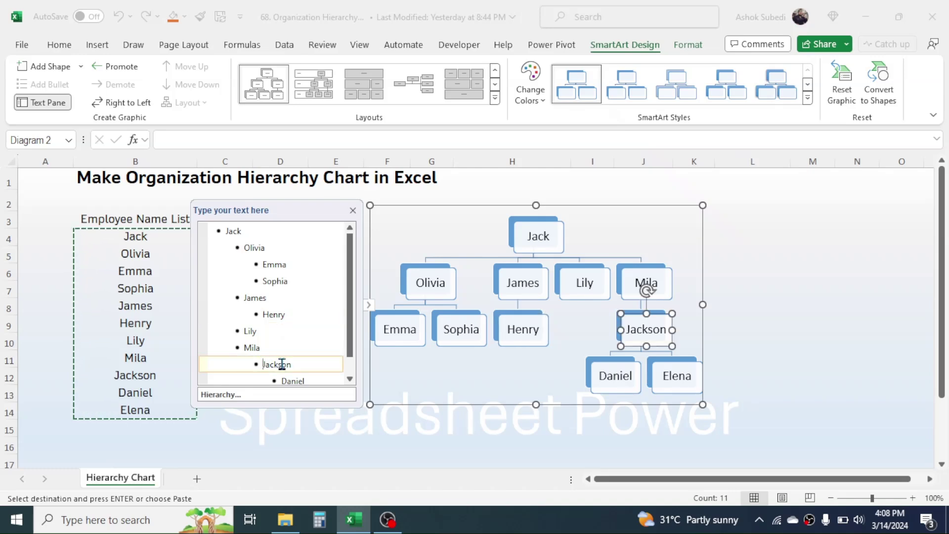
left_click(127, 69)
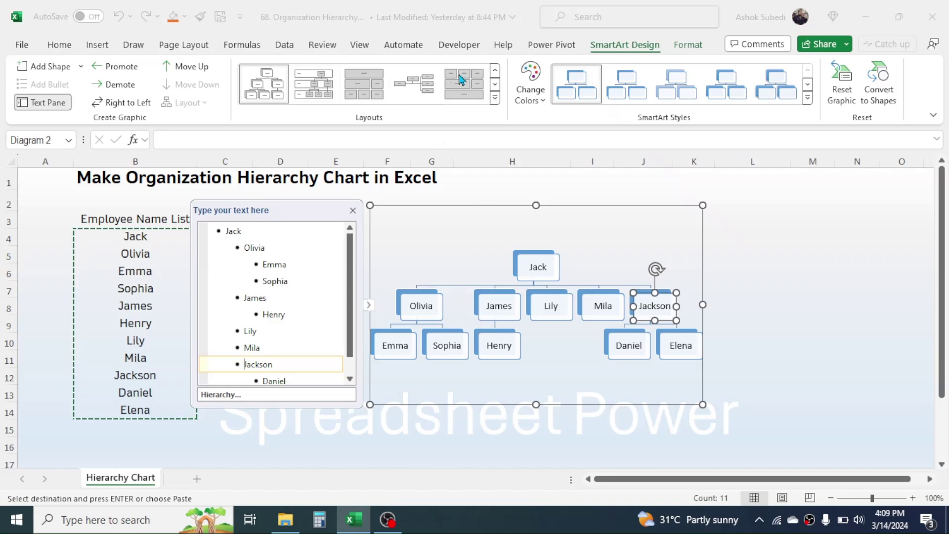
Apply the Horizontal Hierarchy layout to the org chart and deselect it via cell M1
left_click(494, 86)
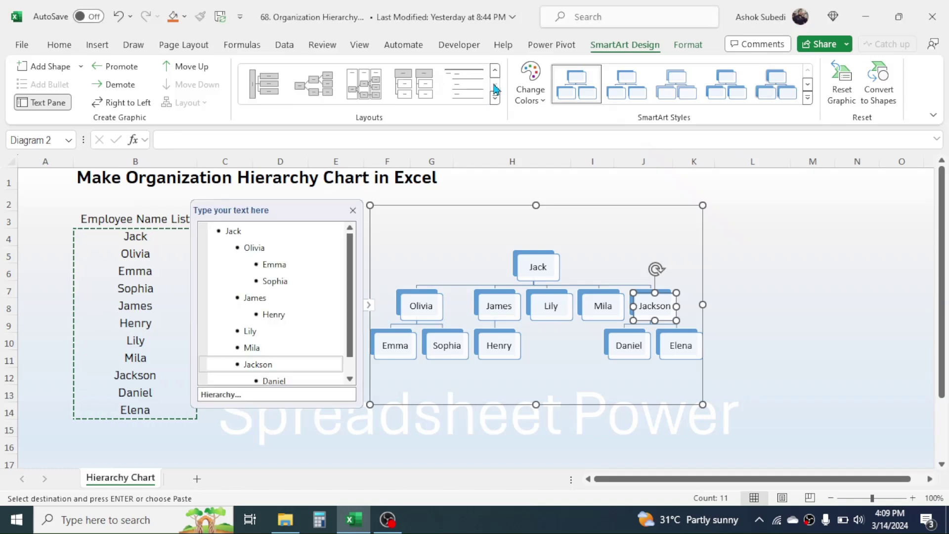
left_click(329, 89)
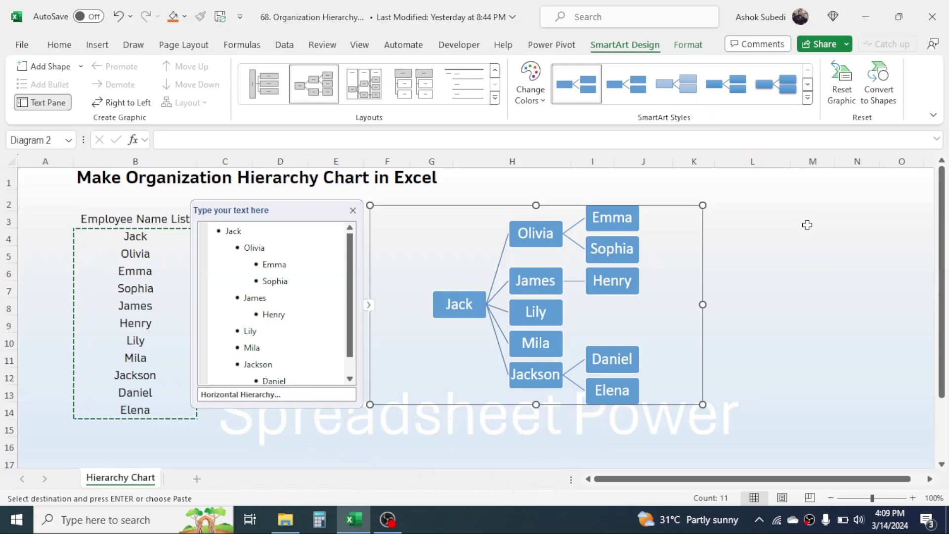
left_click(806, 183)
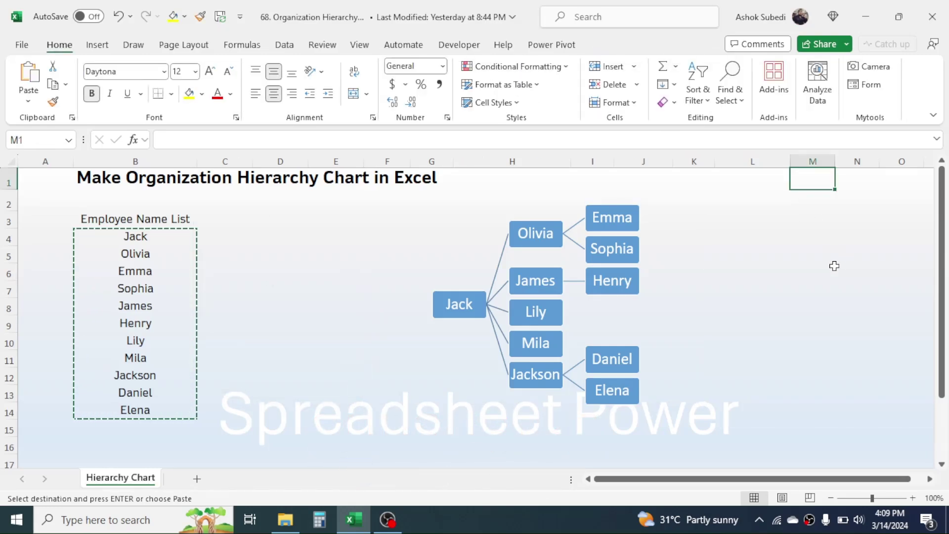